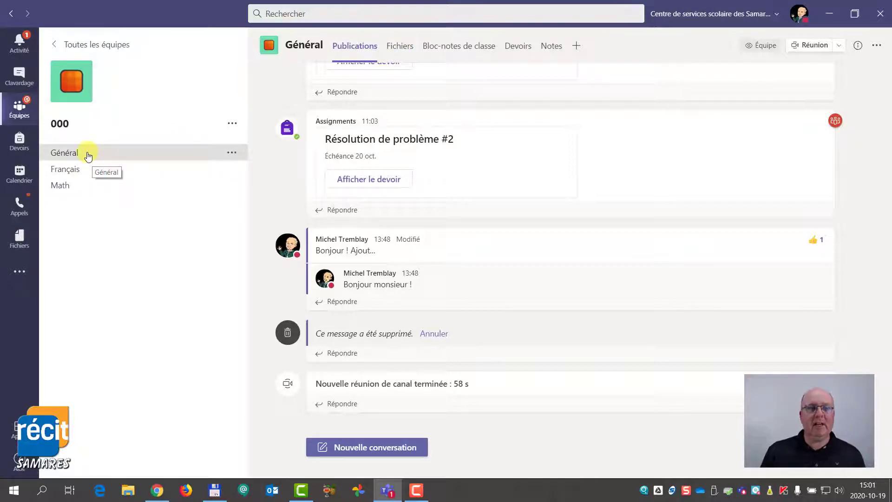
Upload laptop.png from the desktop into the Supports de cours folder of the Général channel's files.
left_click(405, 48)
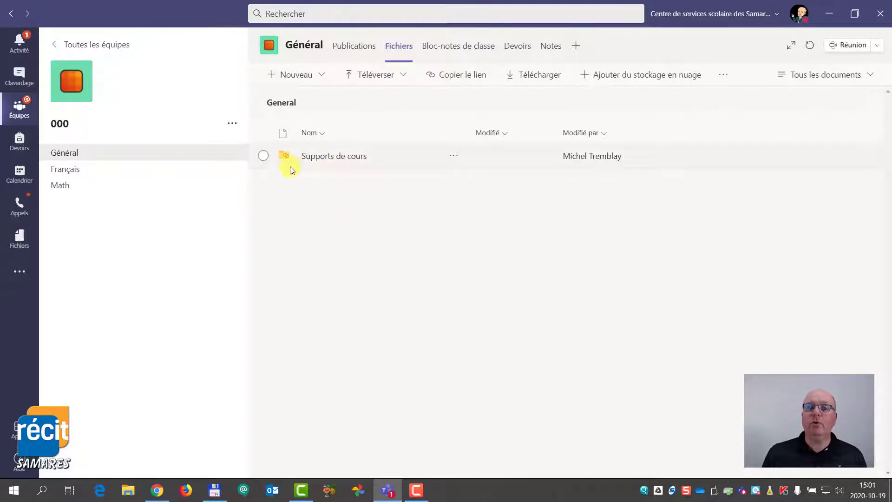
left_click(330, 158)
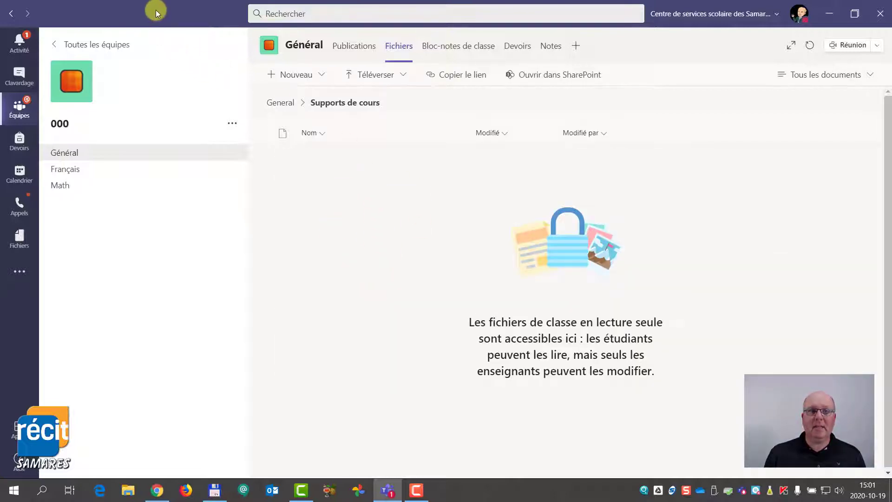
left_click_drag(156, 10, 364, 21)
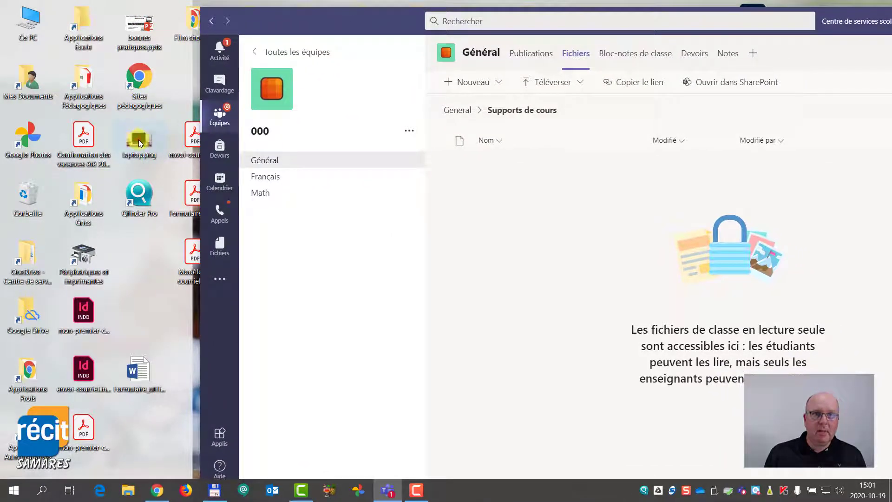
left_click_drag(139, 143, 503, 195)
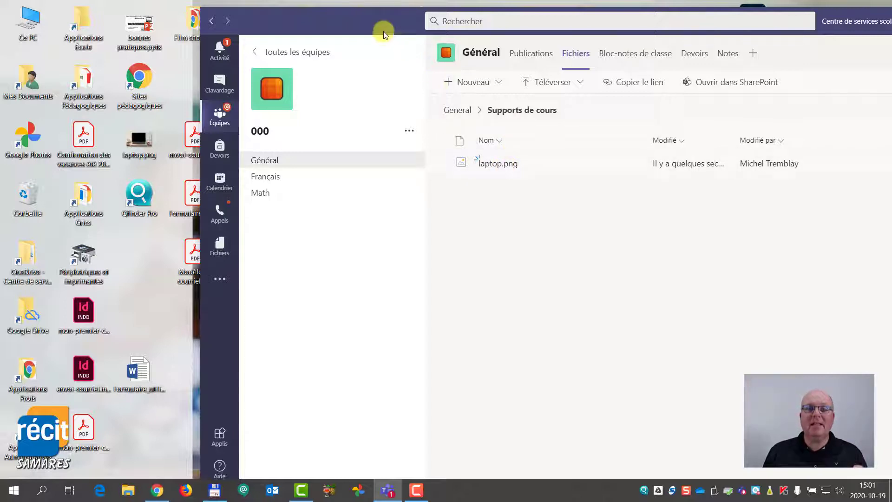
left_click_drag(382, 20, 264, 18)
double_click(264, 18)
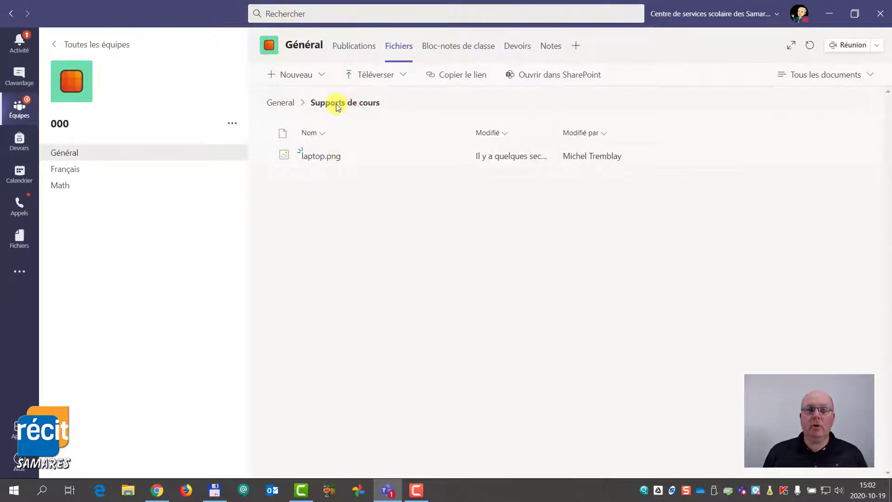
Return to the General files folder and upload the vacation confirmation PDF for été 2020 from the desktop.
left_click(276, 102)
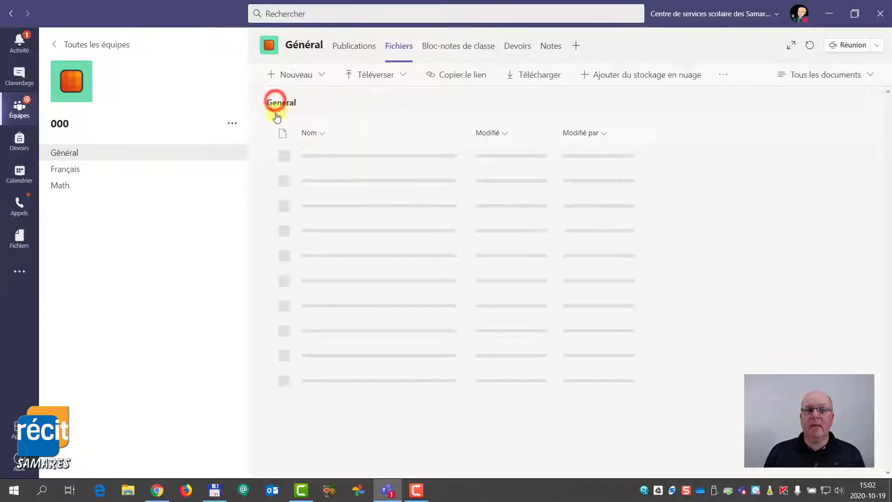
left_click_drag(195, 13, 429, 41)
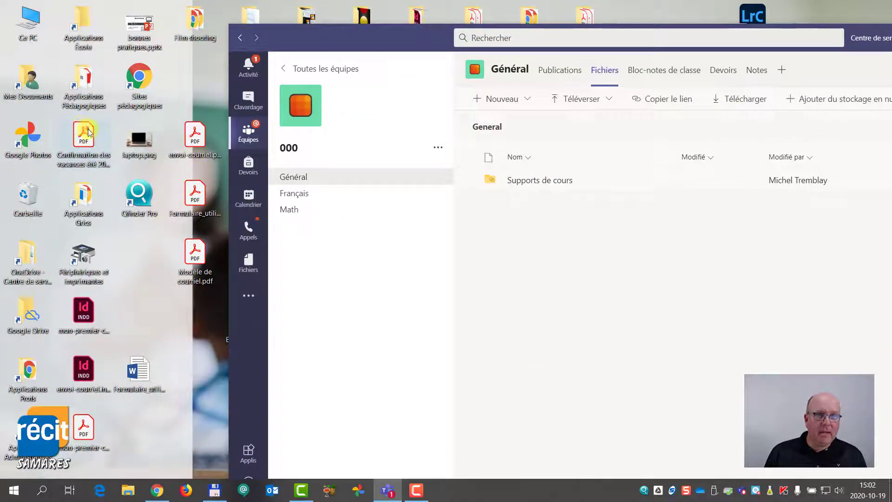
left_click_drag(89, 132, 521, 265)
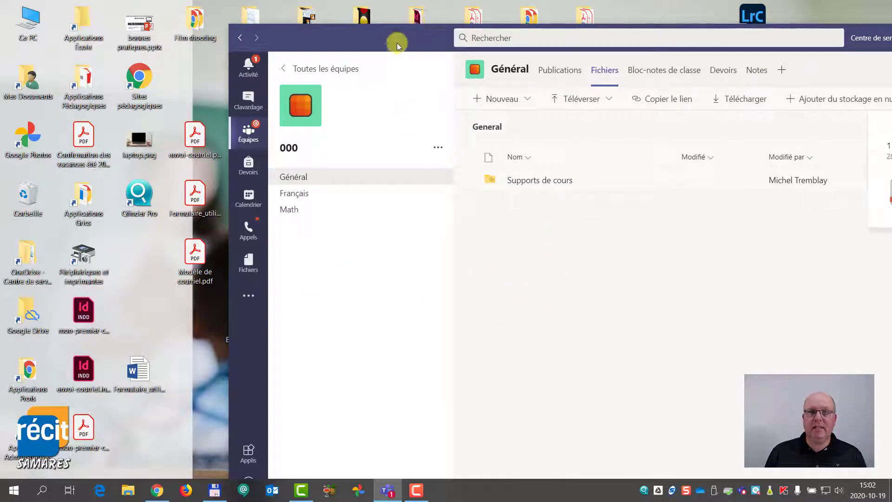
left_click_drag(400, 36, 242, 18)
double_click(242, 19)
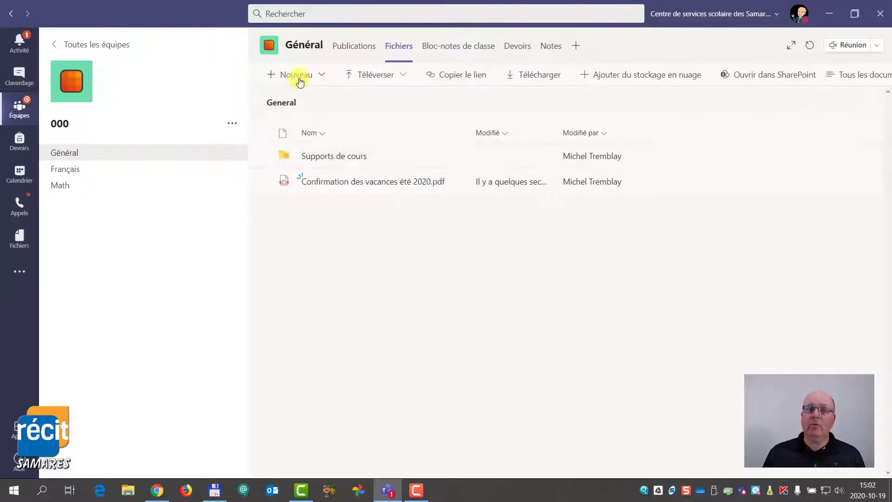
Create a folder named "Plans de travail" in the General files.
left_click(299, 77)
left_click(304, 100)
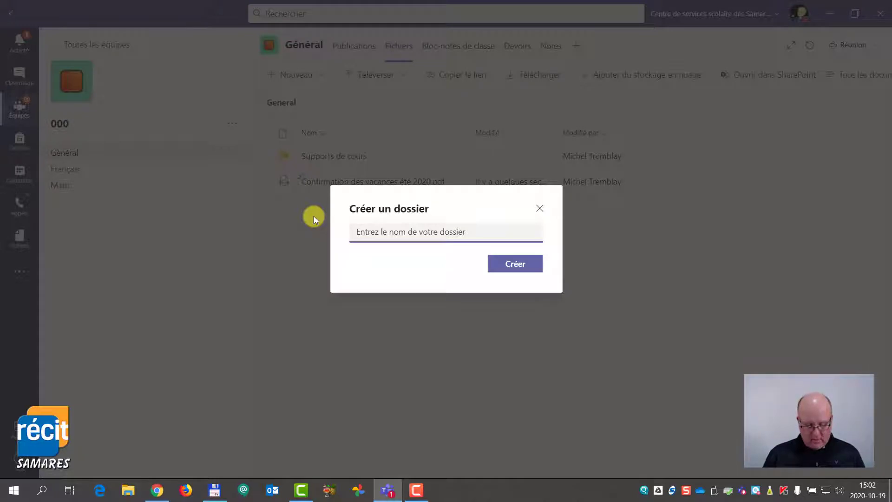
type("P")
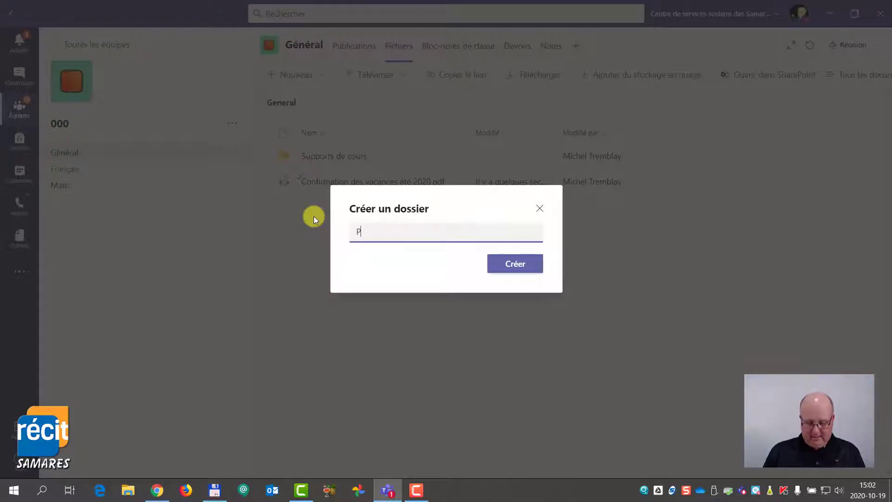
type("lans de travail")
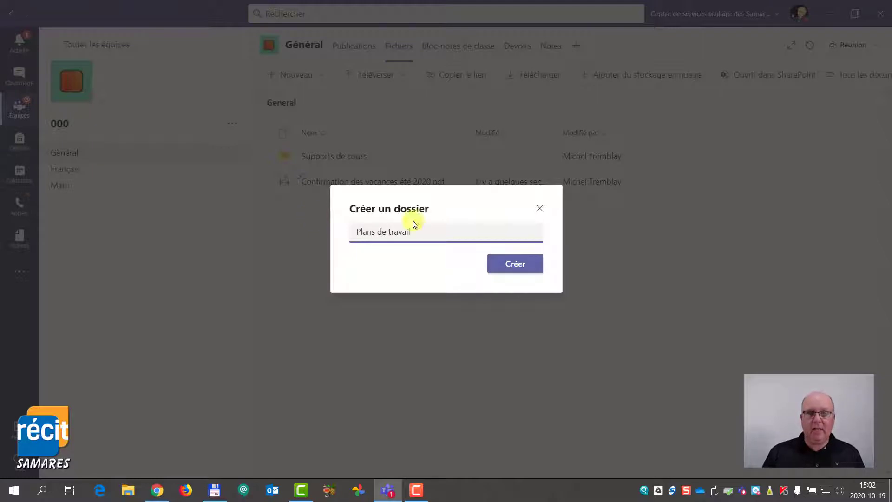
left_click(517, 263)
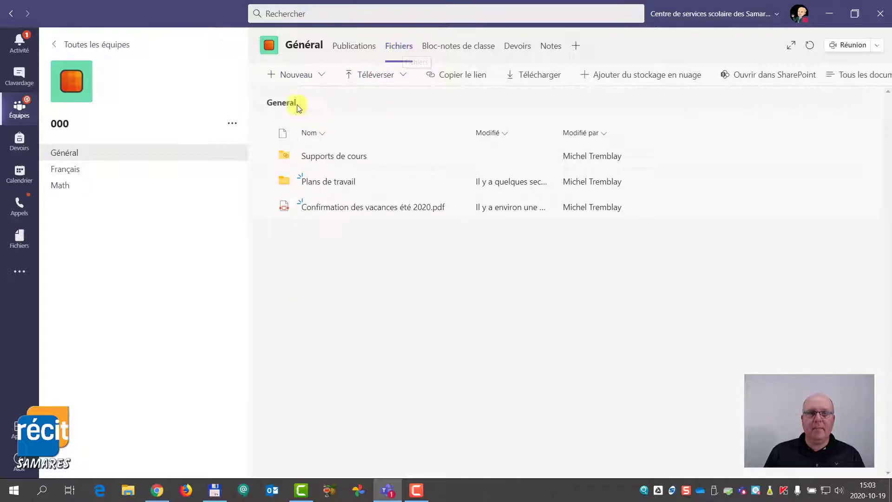
left_click(295, 79)
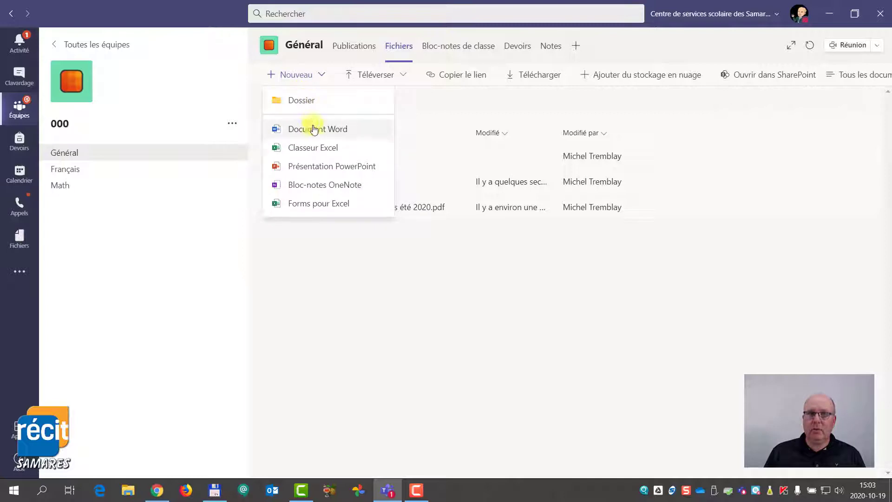
left_click(346, 262)
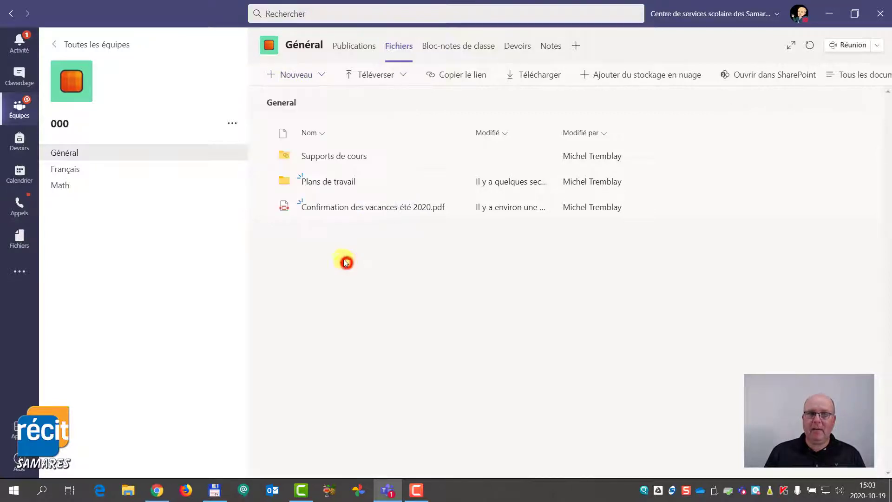
Try to upload the folder 99 from Bureau > Snagit into the General files and dismiss the upload notice.
left_click(390, 74)
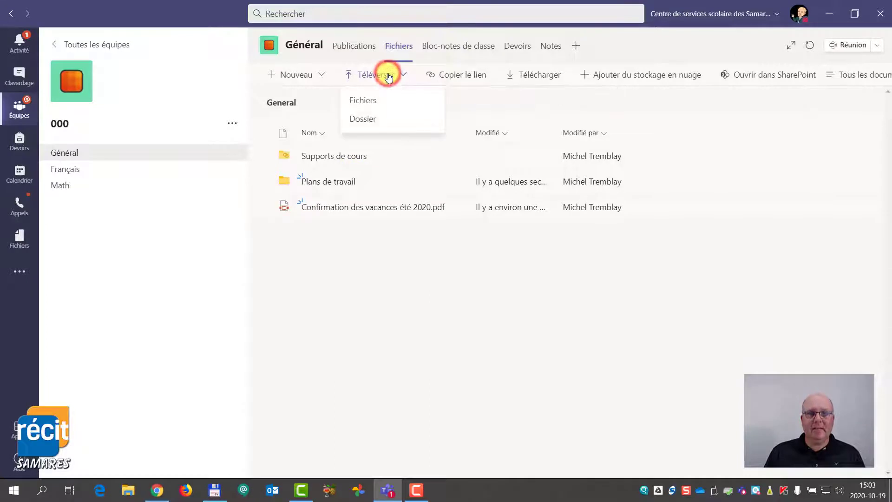
left_click(376, 120)
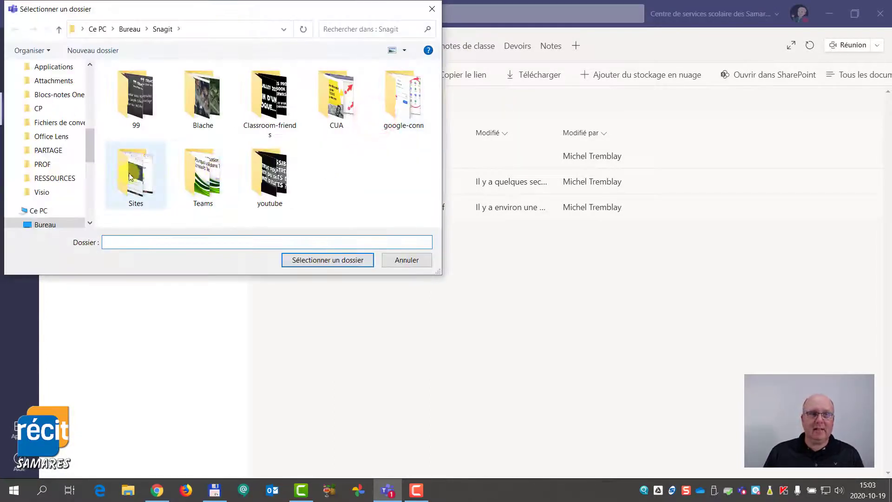
left_click(139, 102)
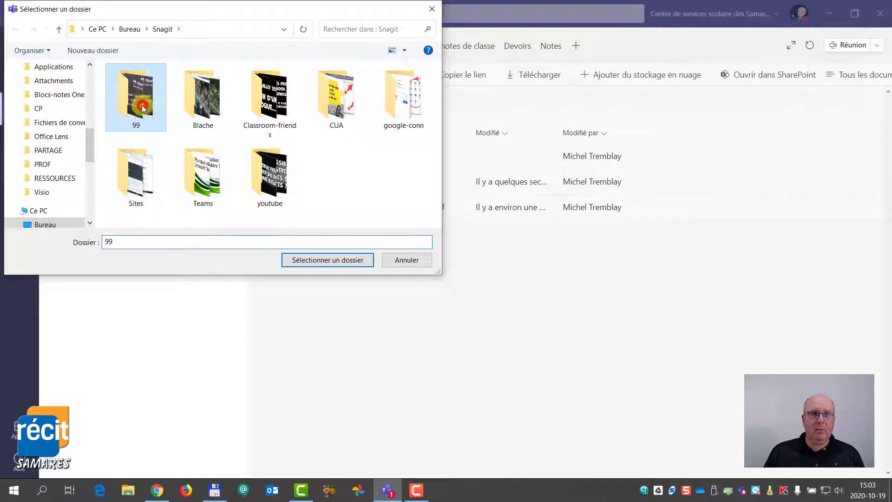
left_click(324, 261)
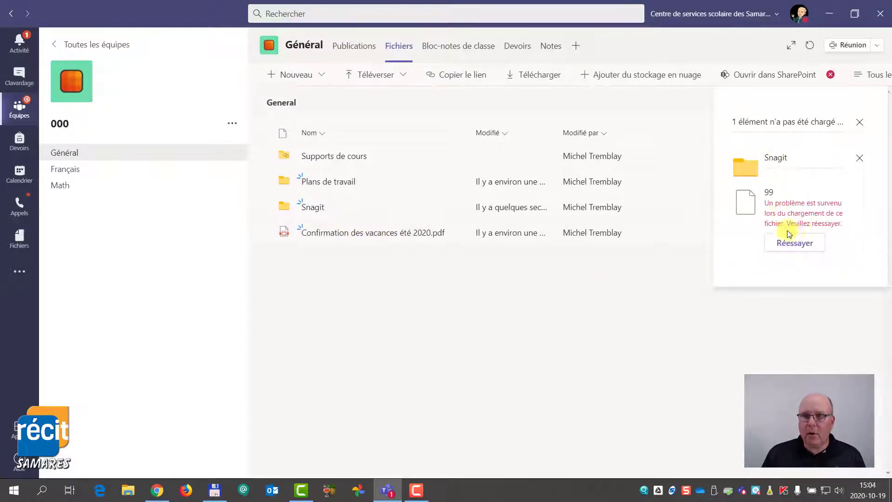
left_click(860, 122)
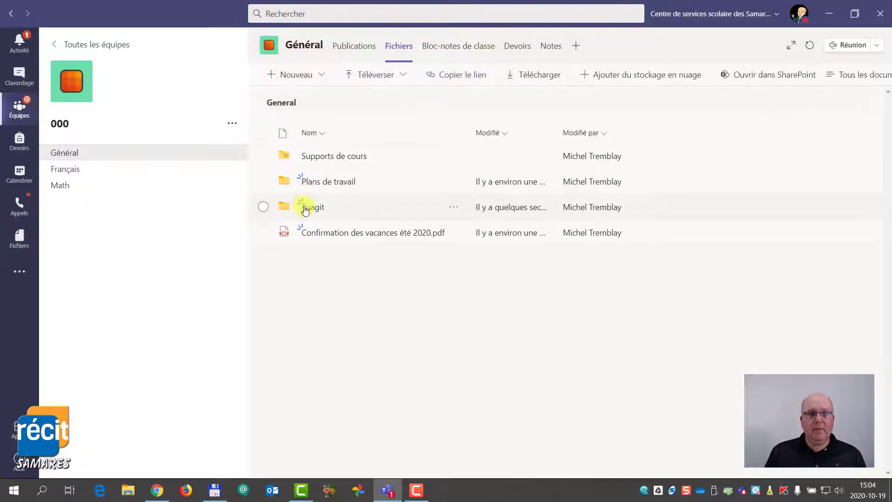
Copy the link to Confirmation des vacances été 2020.pdf and clear the file selection.
left_click(263, 232)
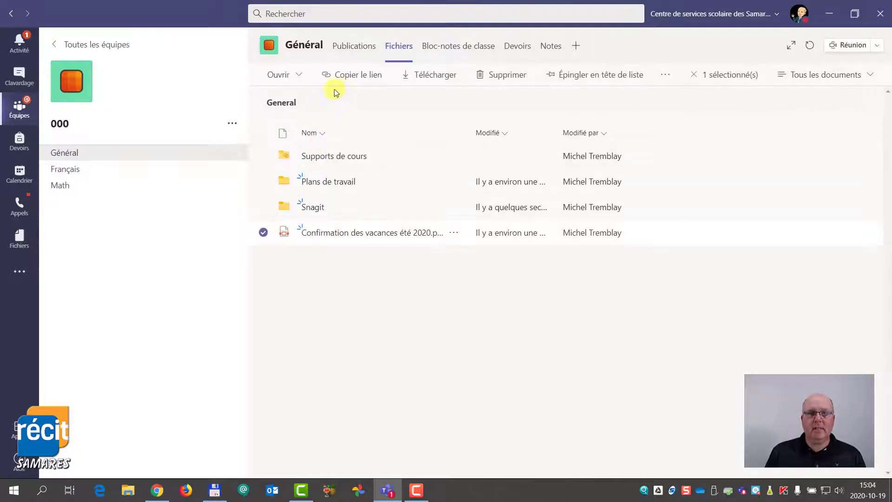
left_click(343, 74)
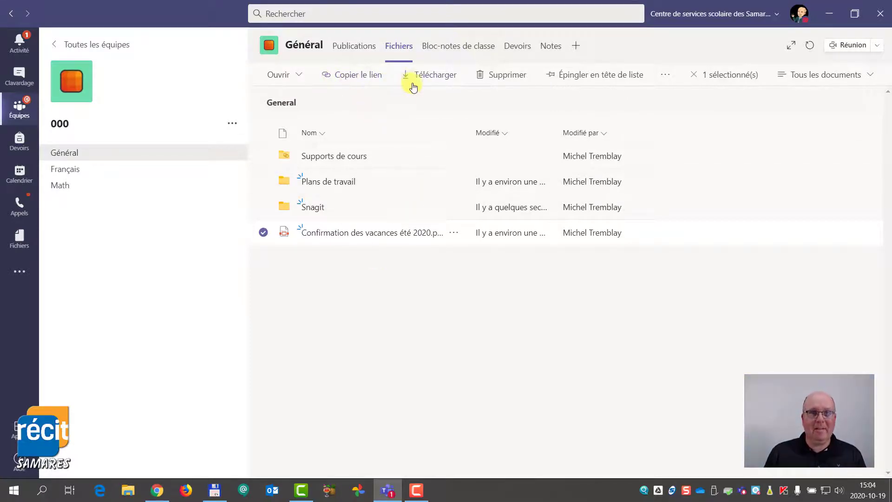
left_click(260, 232)
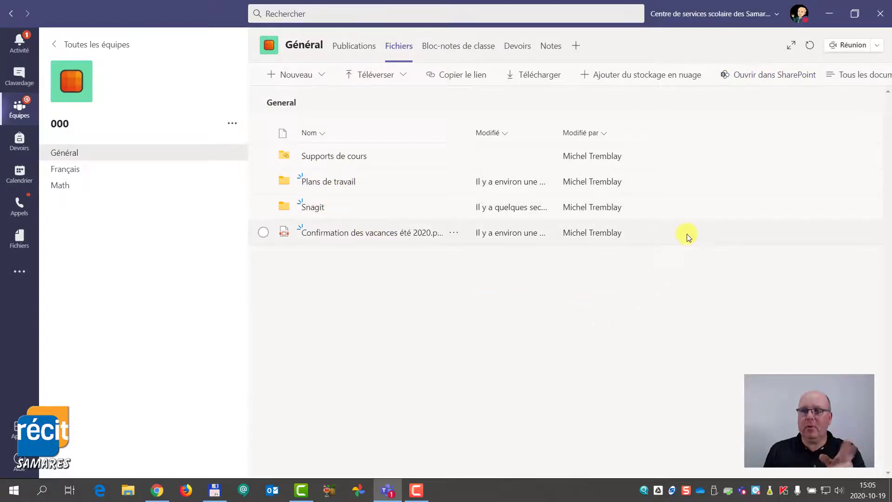
Preview the General files and the Supports de cours folder as Vignettes, and restore the Liste display.
left_click(829, 76)
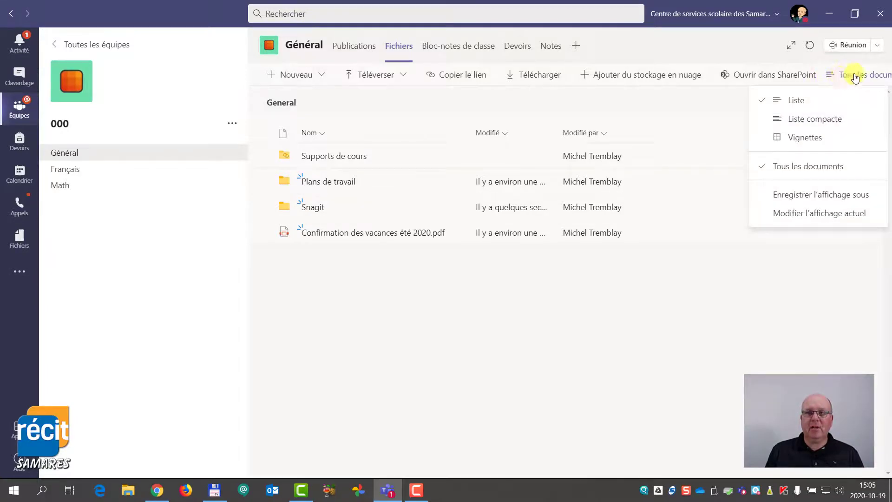
left_click(780, 138)
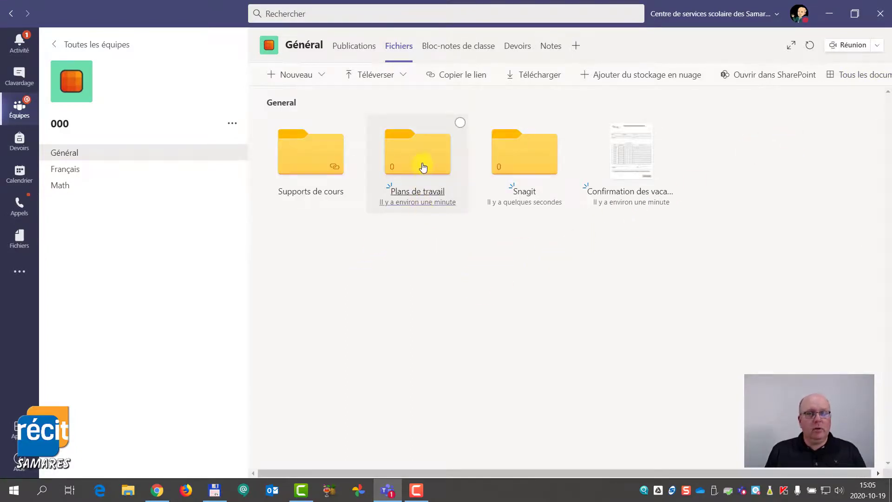
left_click(324, 166)
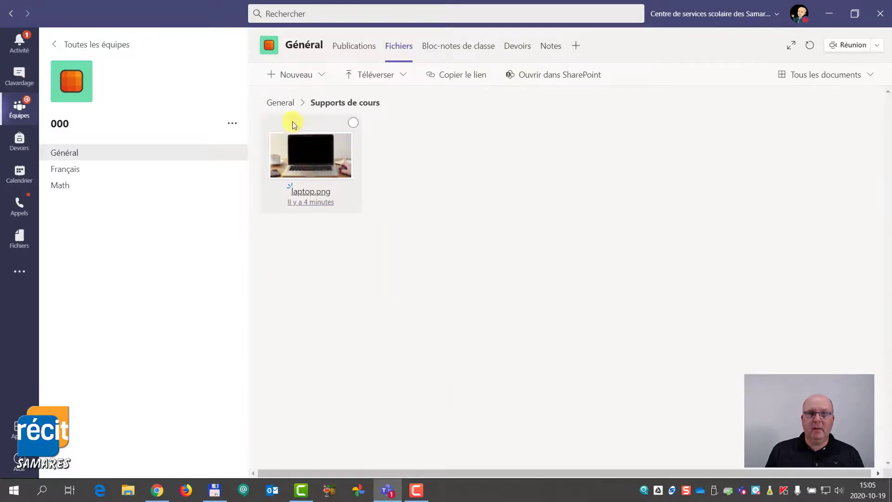
left_click(285, 103)
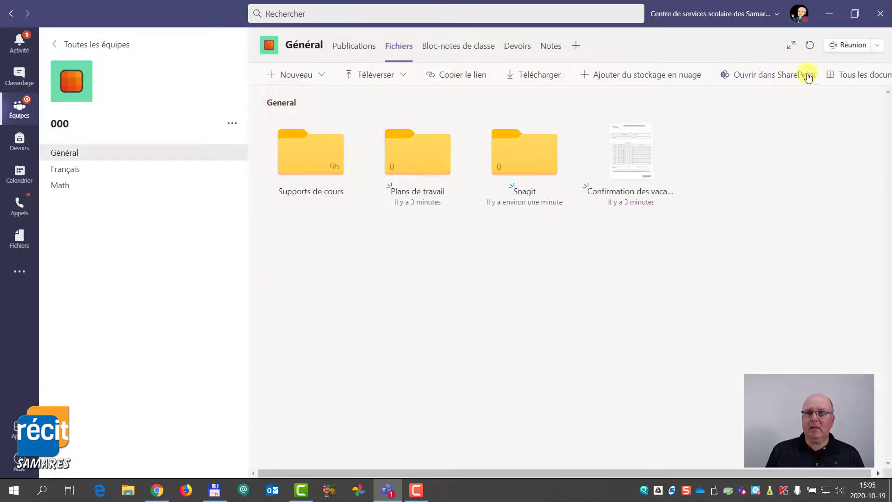
left_click(842, 78)
left_click(815, 97)
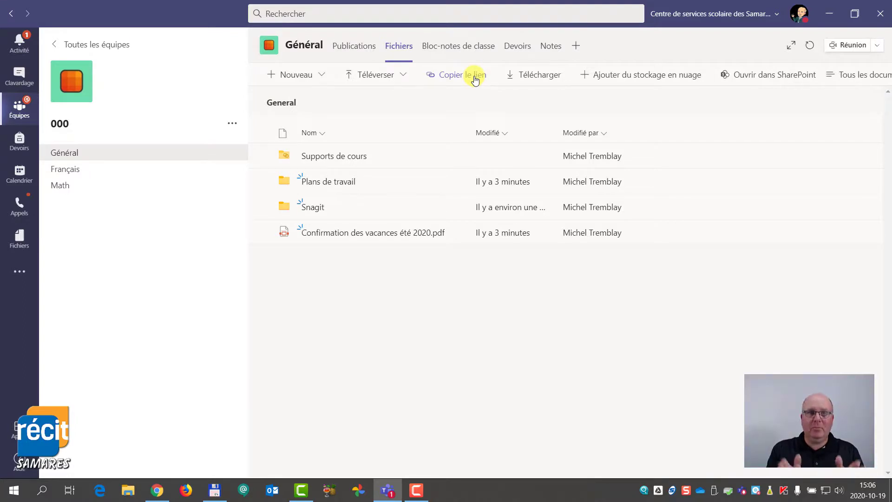
left_click(315, 79)
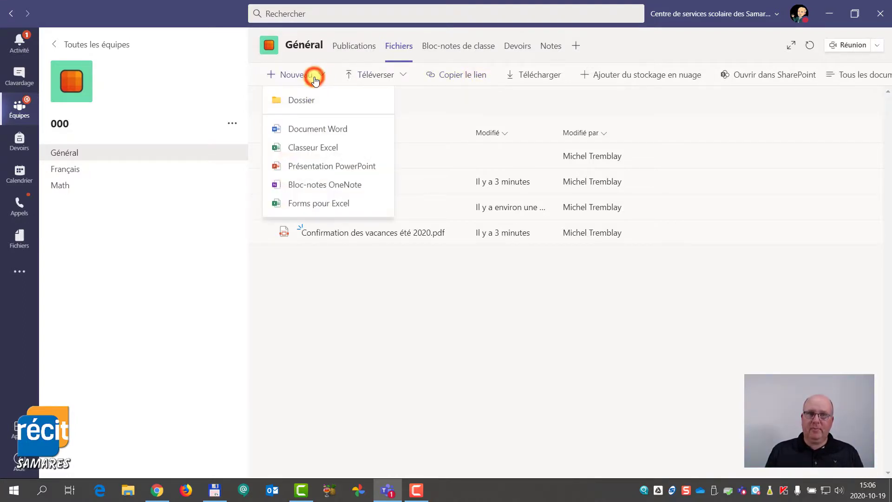
left_click(374, 312)
left_click(398, 46)
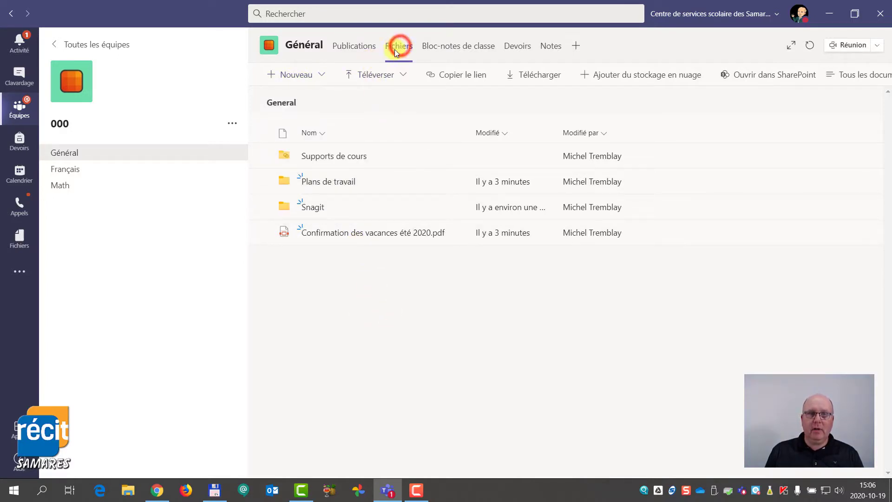